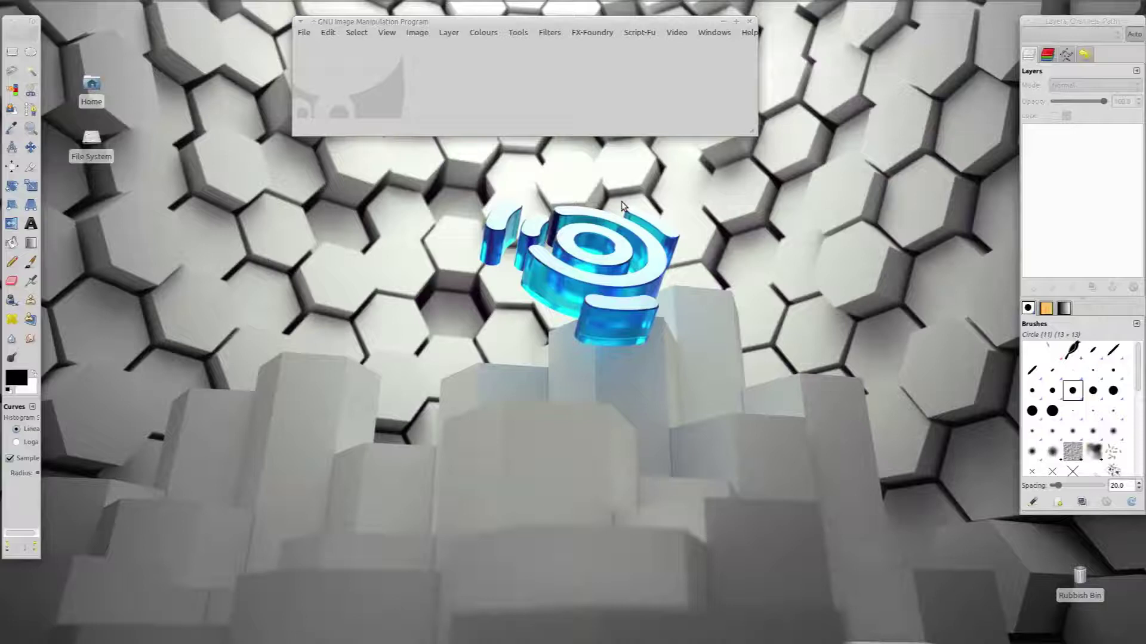
Step: Open the recent portrait photo doop.jpg from File > Open Recent
click(301, 34)
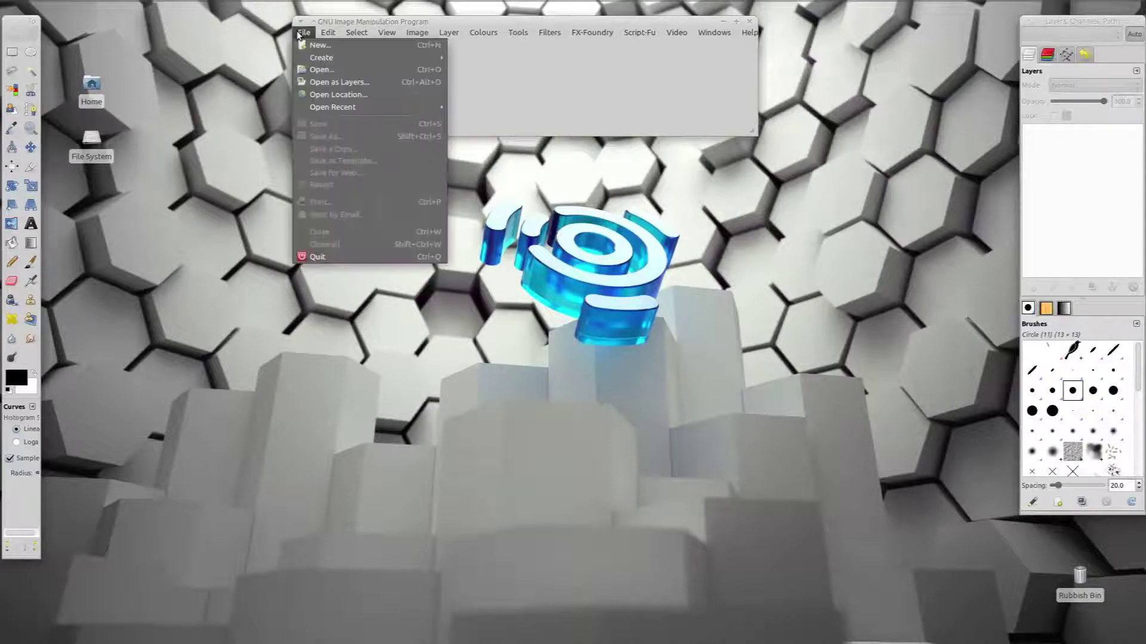
mouse_move(328, 109)
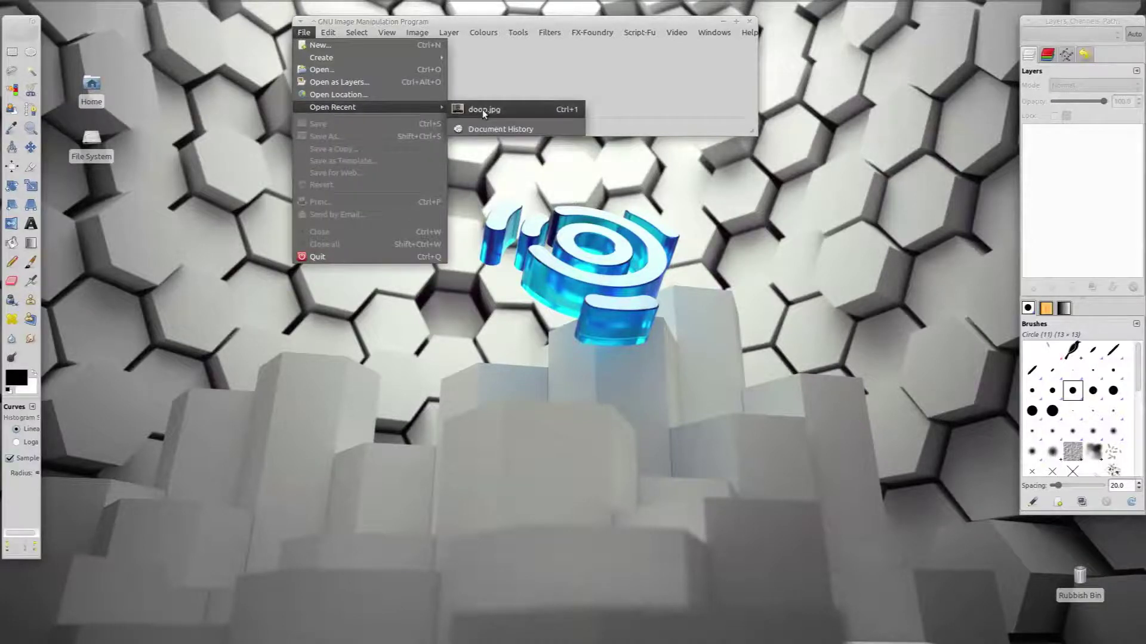
click(482, 109)
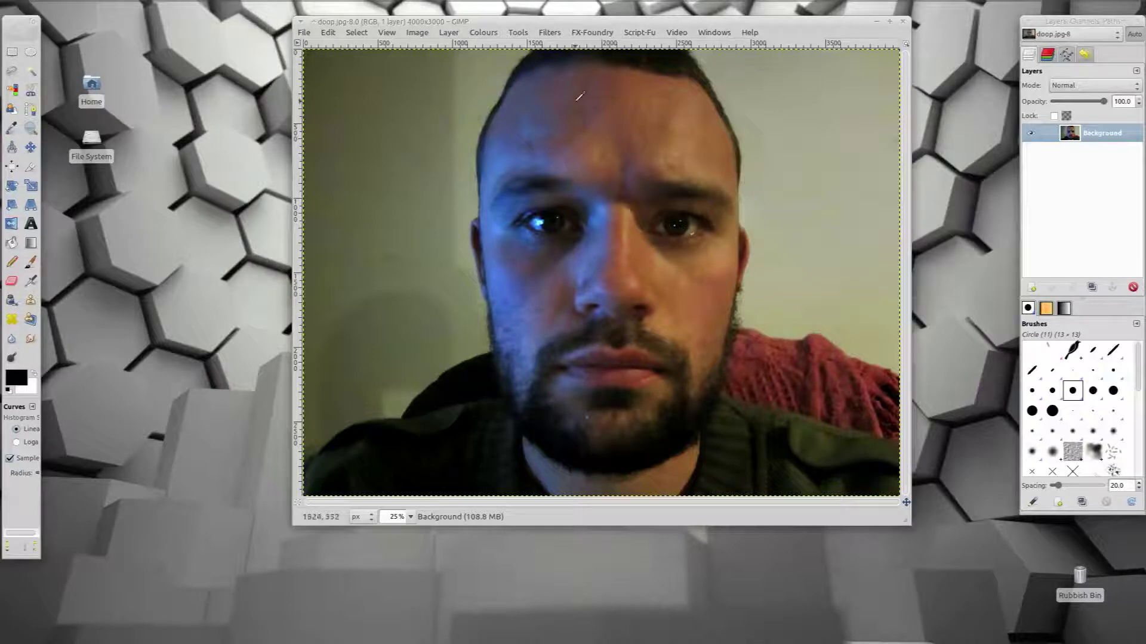
Step: Duplicate the Background layer twice and Value Invert the top copy
click(1091, 288)
click(1091, 288)
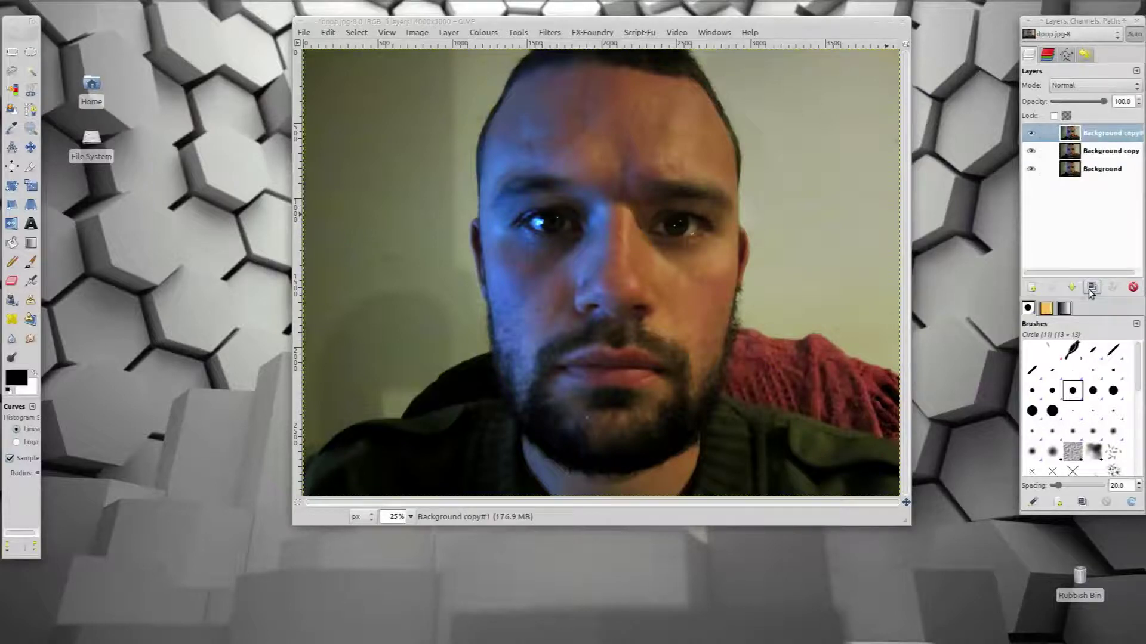
click(483, 32)
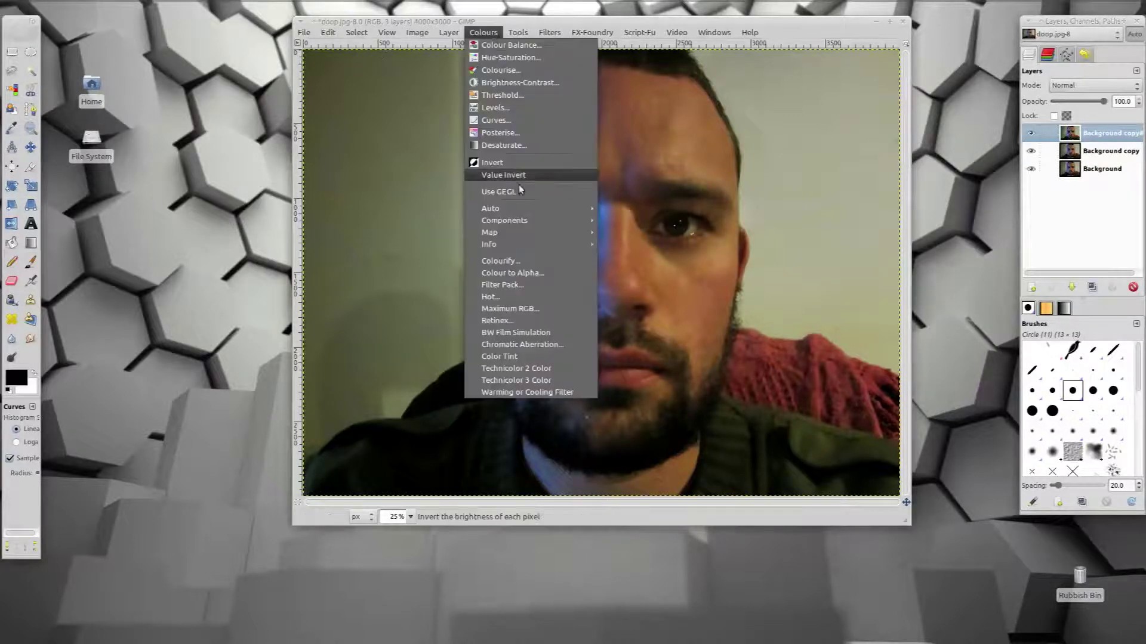
click(514, 161)
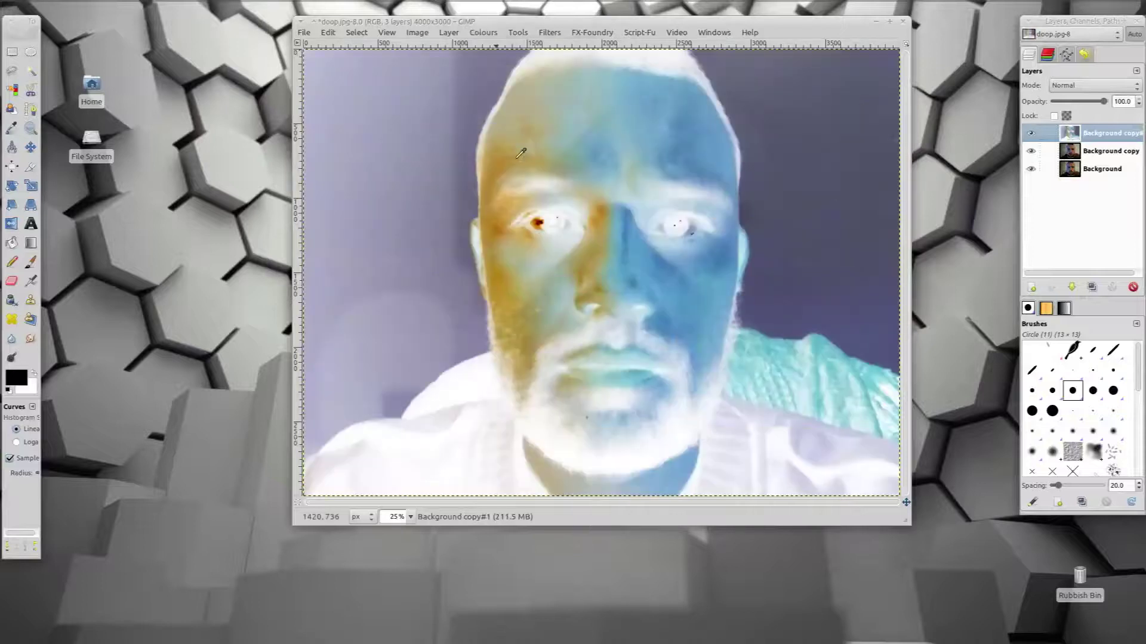
Step: Set the inverted layer's opacity to 50, then restore it to 100
click(1123, 102)
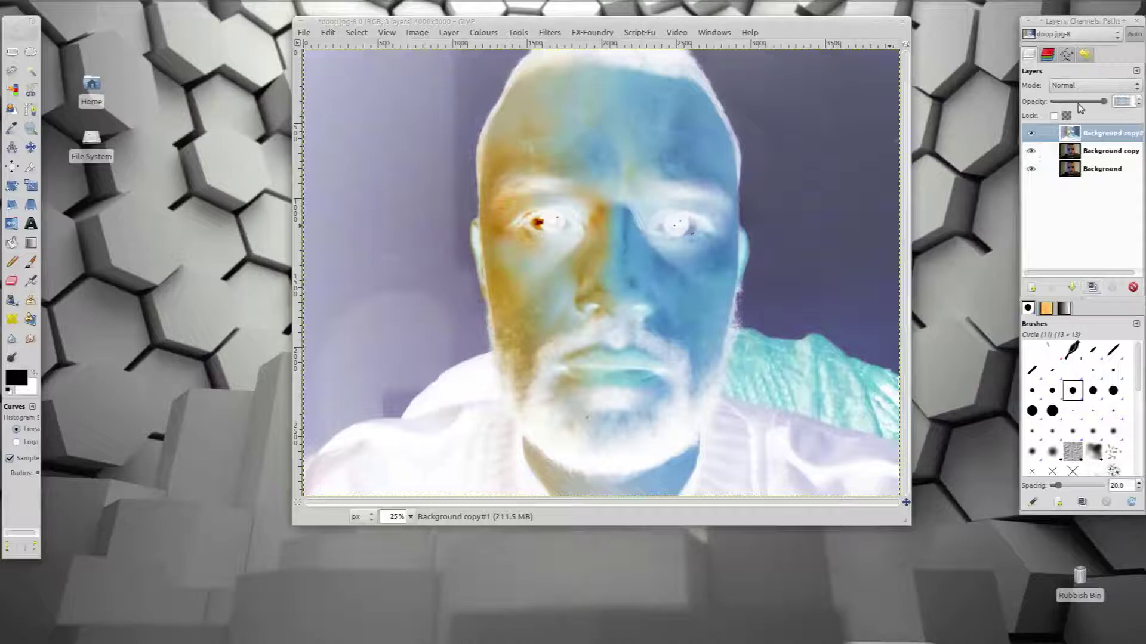
text(50)
key(Return)
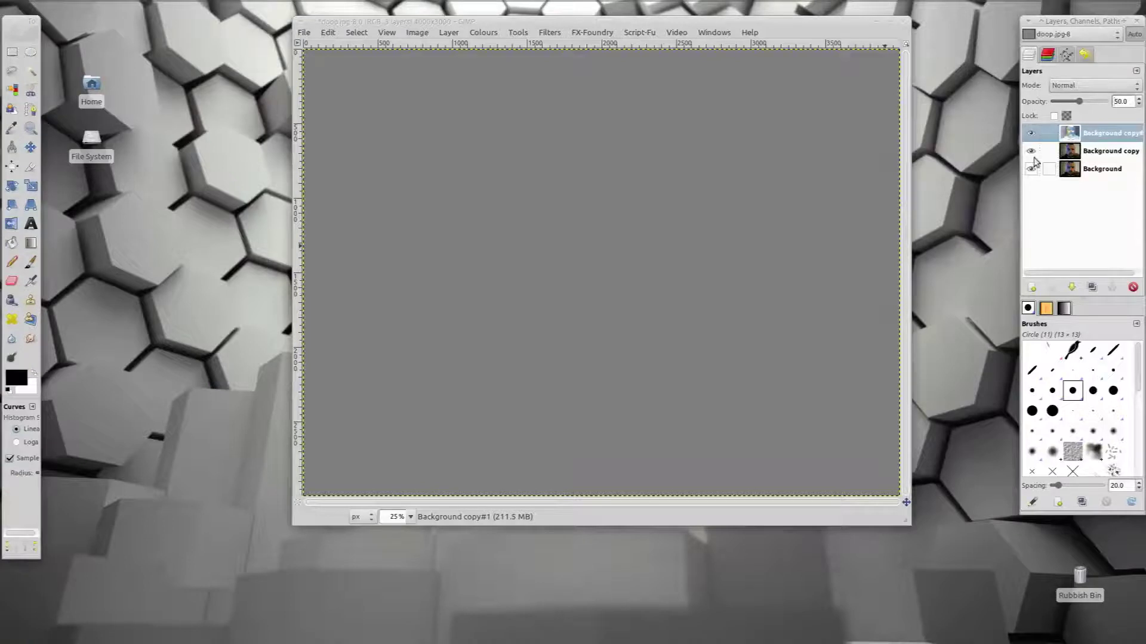
drag(1133, 101, 1090, 101)
text(100)
key(Return)
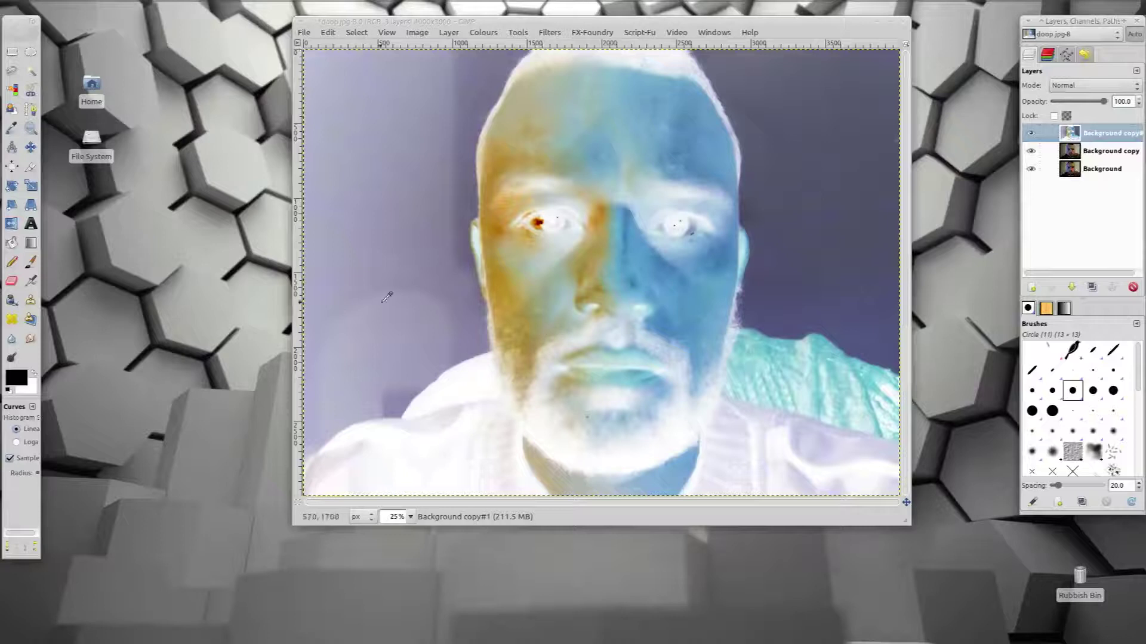
Step: Apply a Gaussian Blur with 50 px horizontal and vertical radius to the inverted layer
click(549, 33)
mouse_move(575, 99)
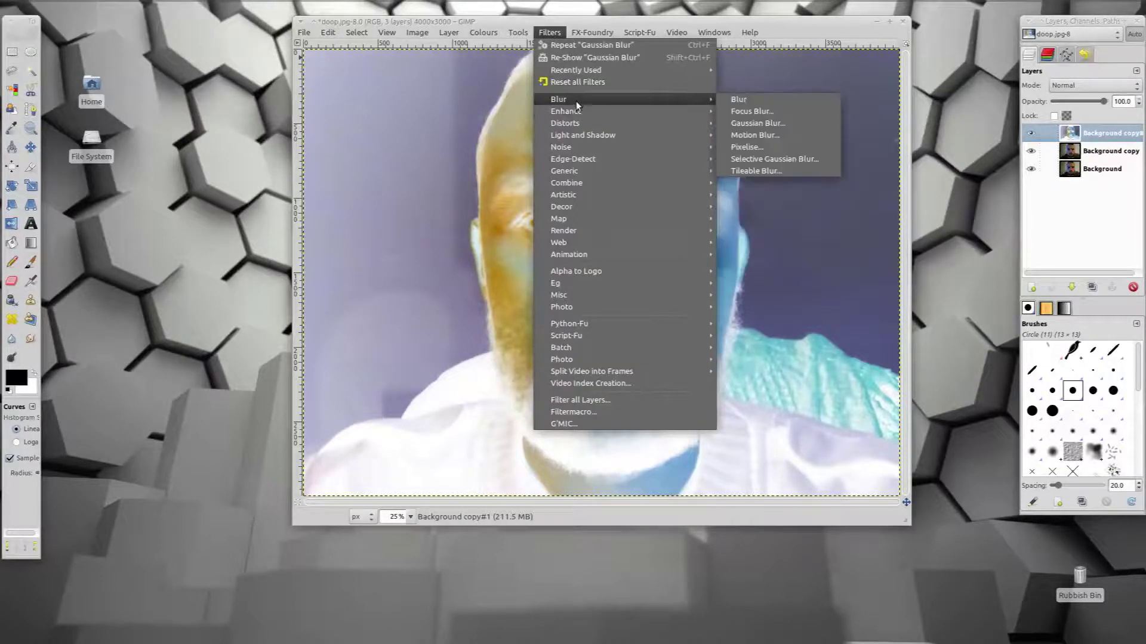
click(808, 123)
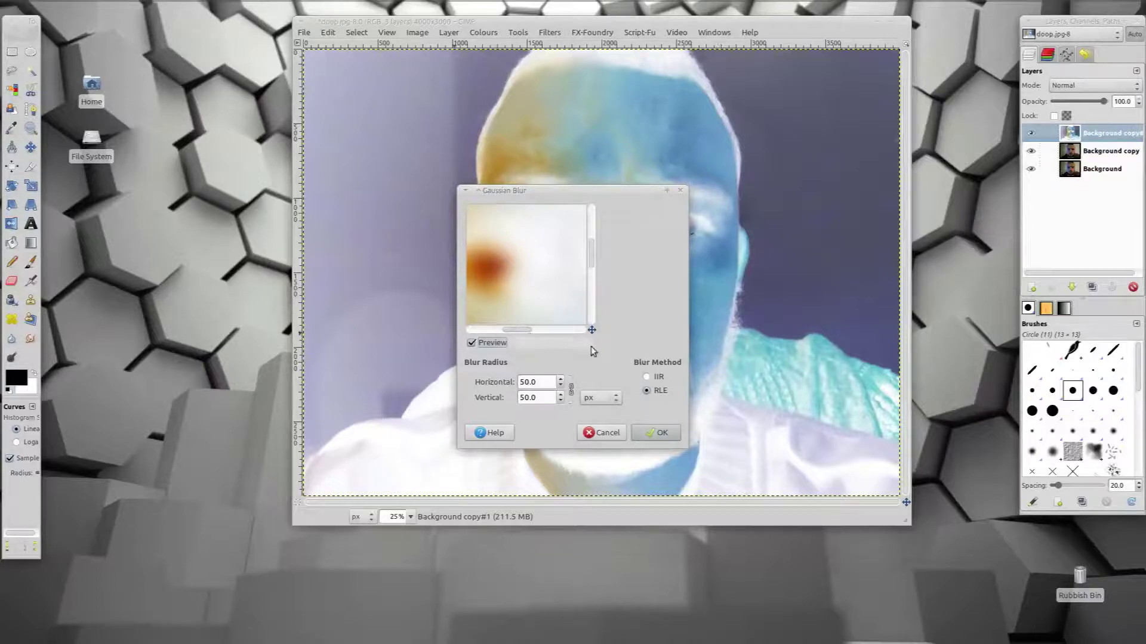
click(656, 433)
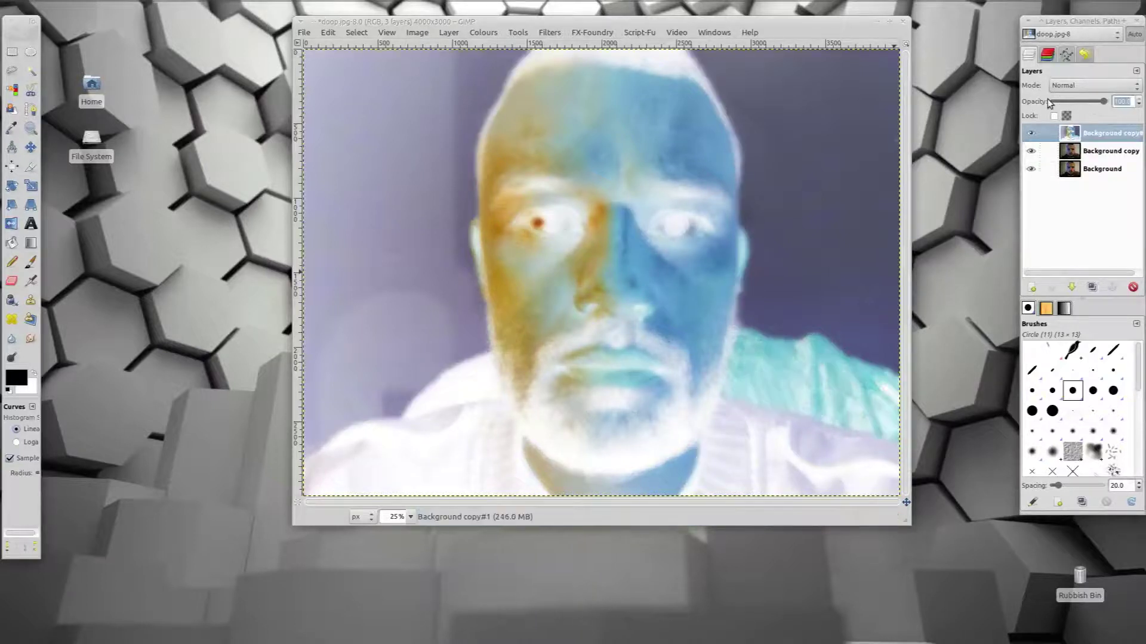
Step: Set the blurred layer's opacity to 50 and merge it down into the copy below
text(50)
key(Return)
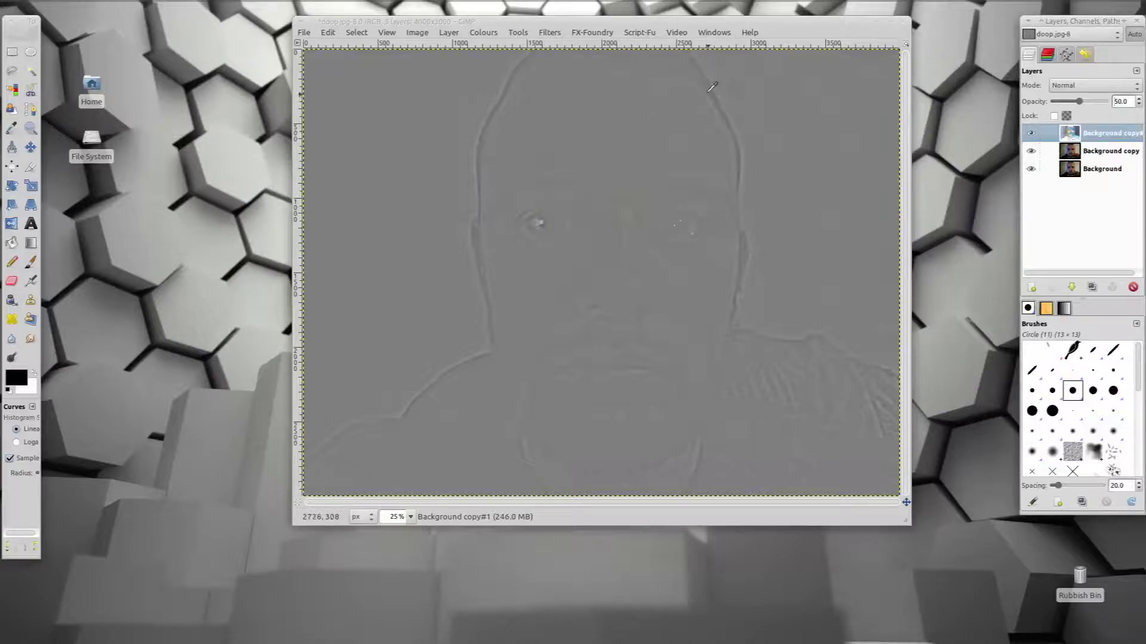
right_click(1090, 138)
click(1044, 213)
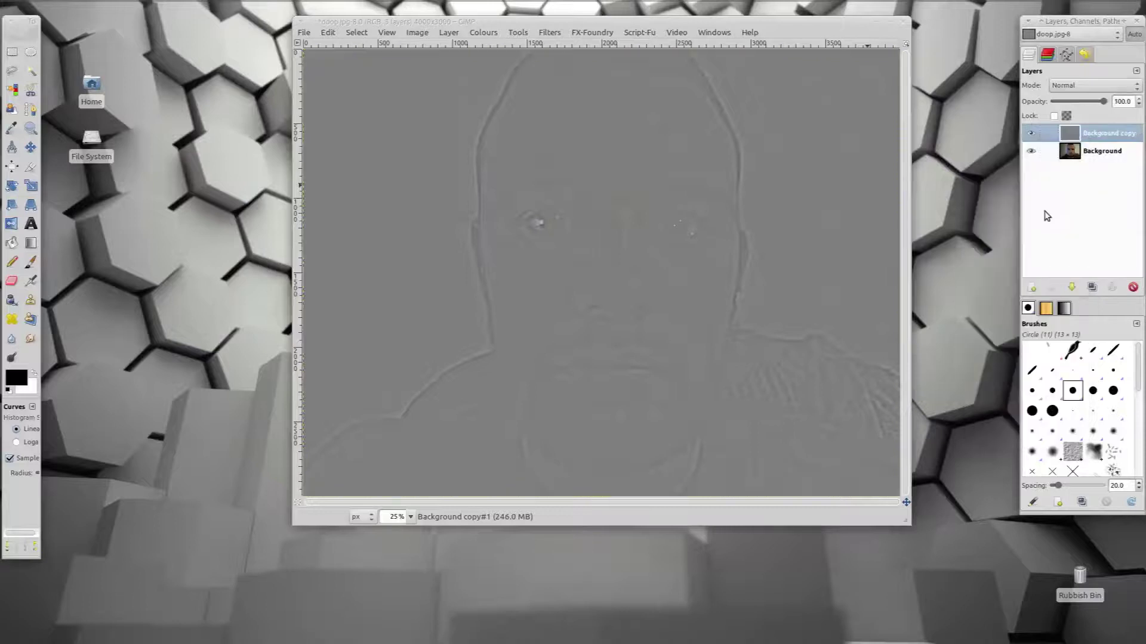
Step: Desaturate the merged layer, comparing Luminosity and Lightness before applying Average
click(483, 32)
click(490, 145)
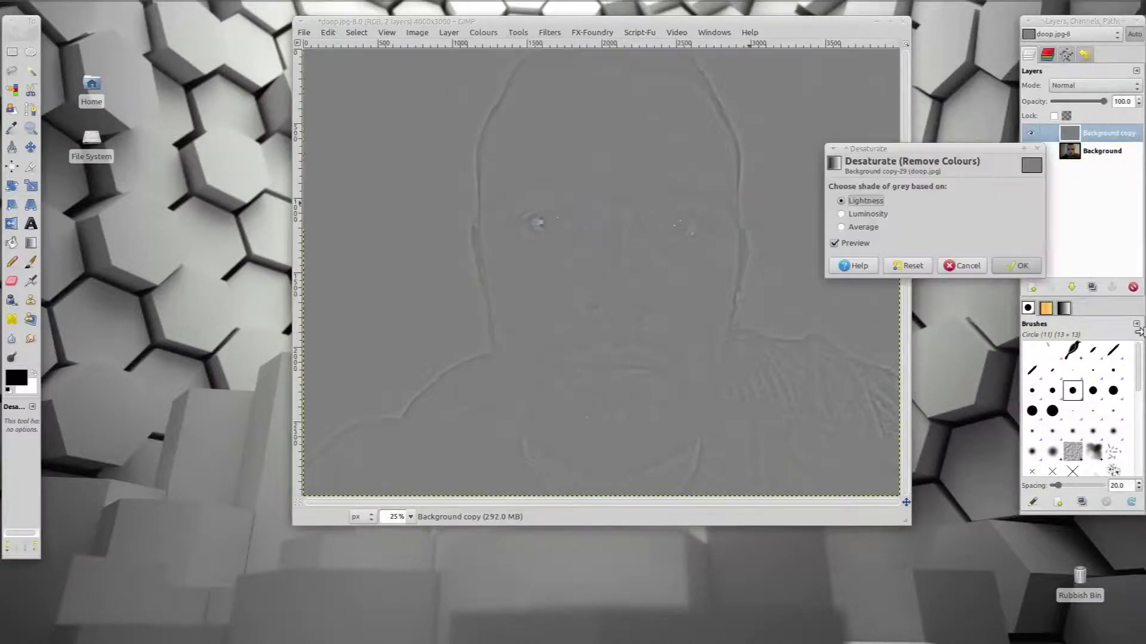
click(885, 215)
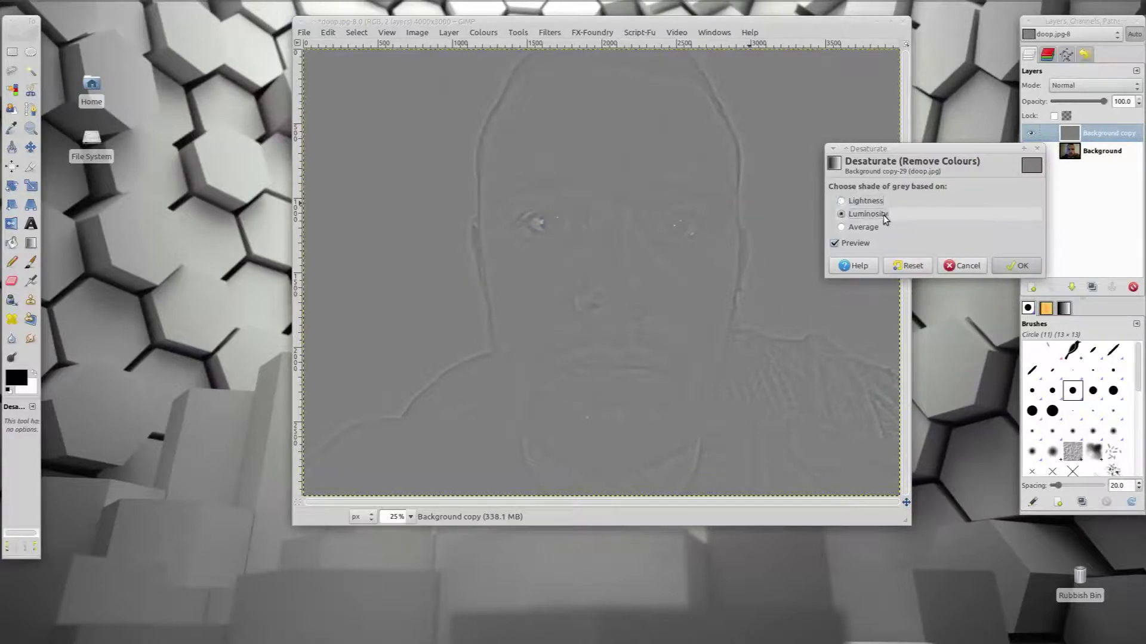
click(858, 228)
click(860, 215)
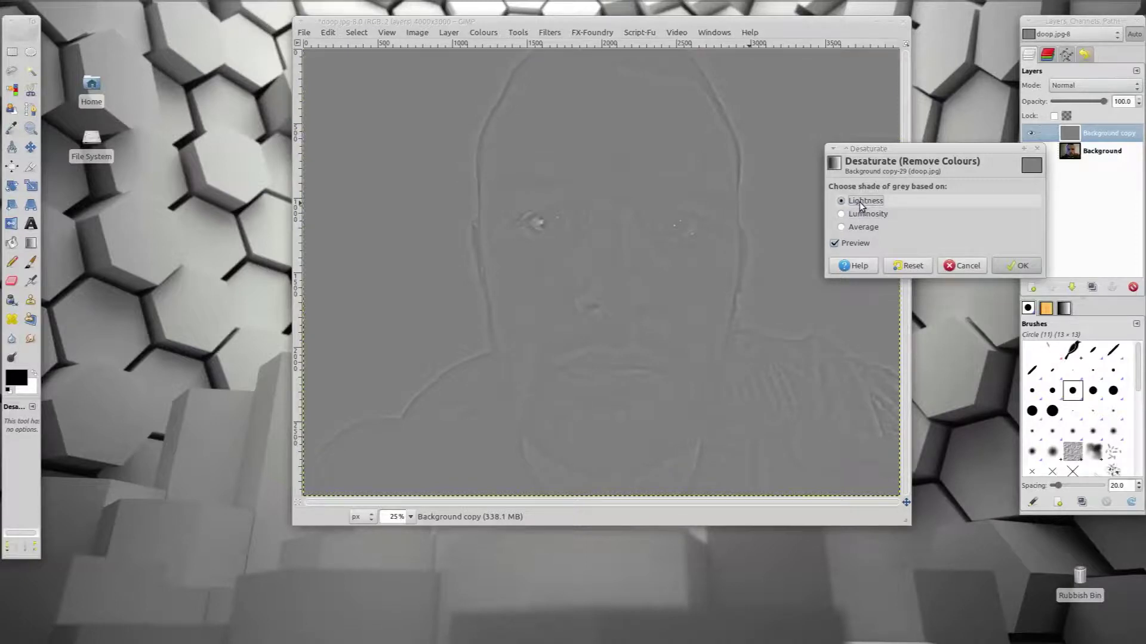
click(859, 213)
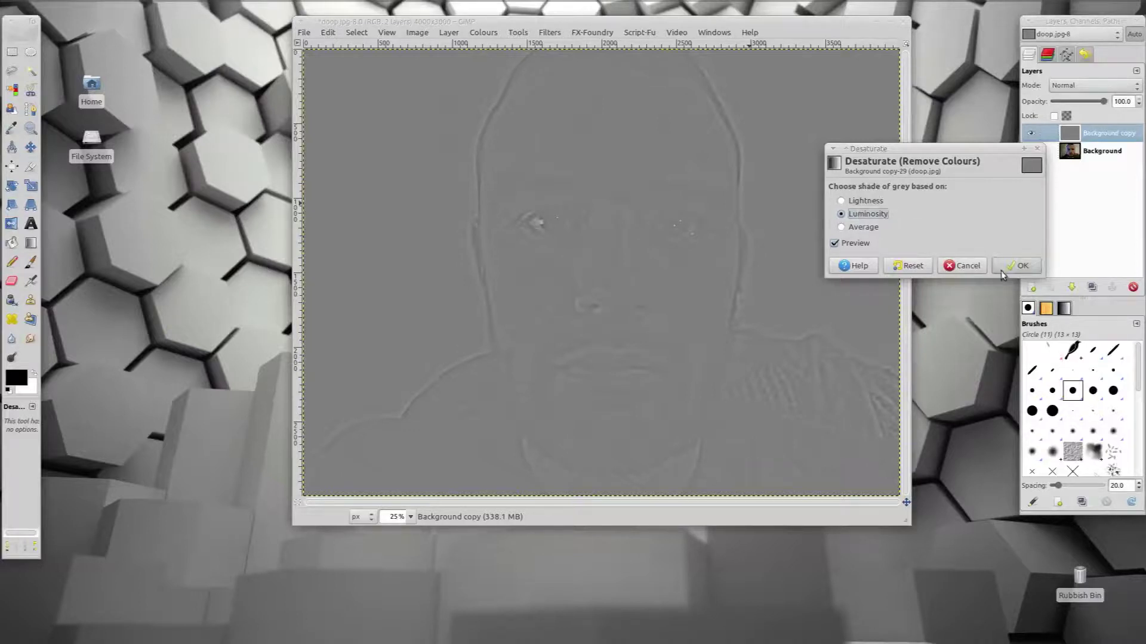
click(850, 232)
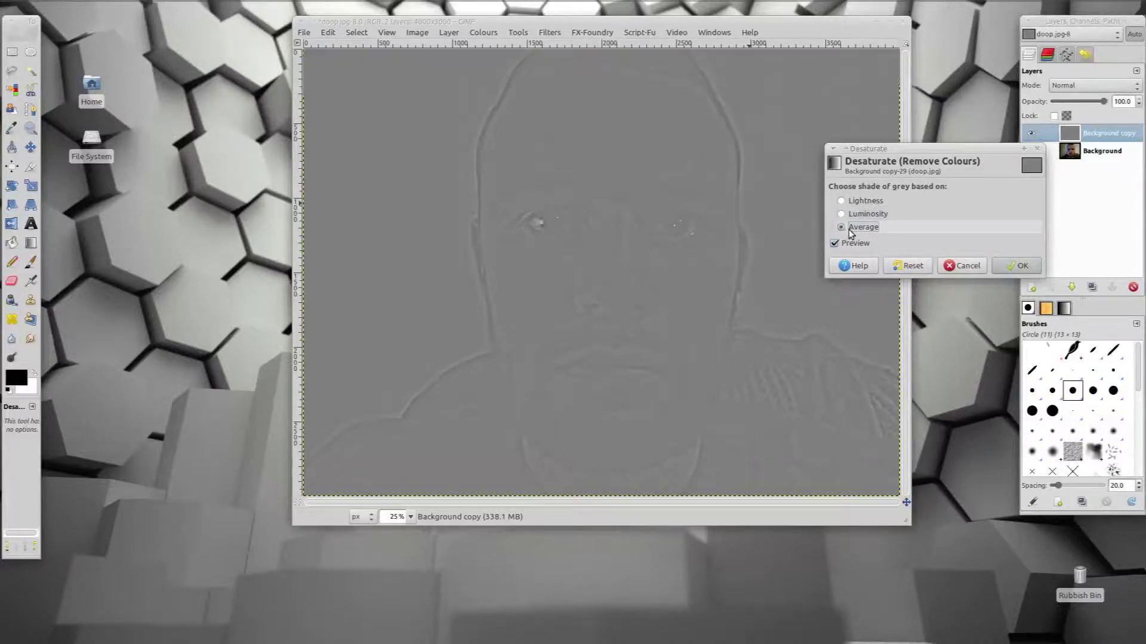
click(1020, 266)
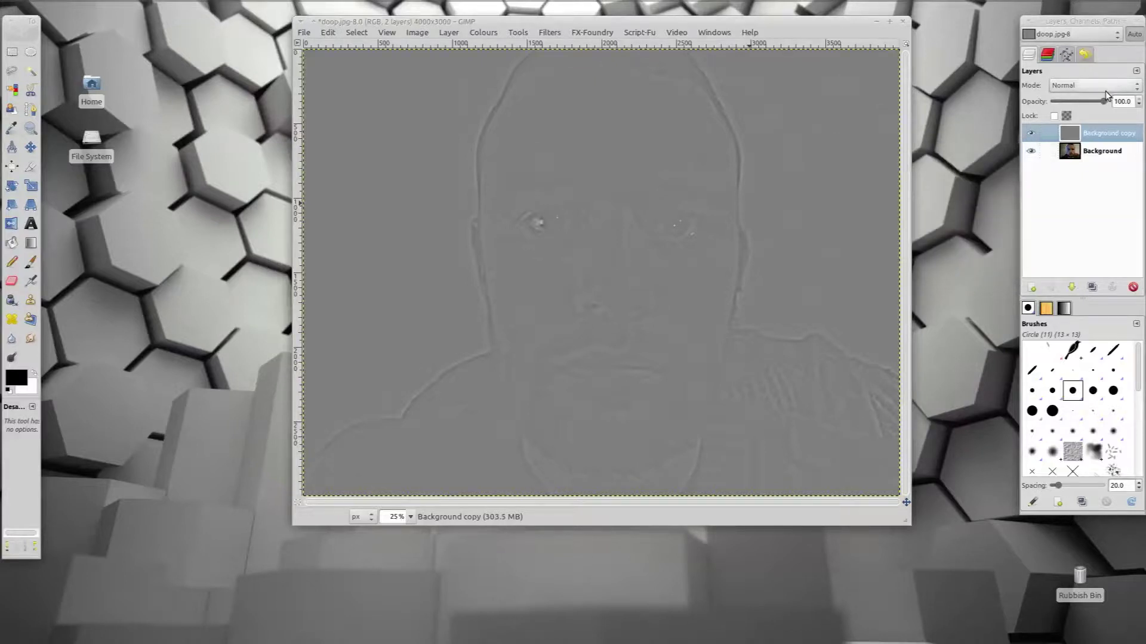
Step: Switch the grey Background copy layer's blending mode to Overlay
click(1104, 87)
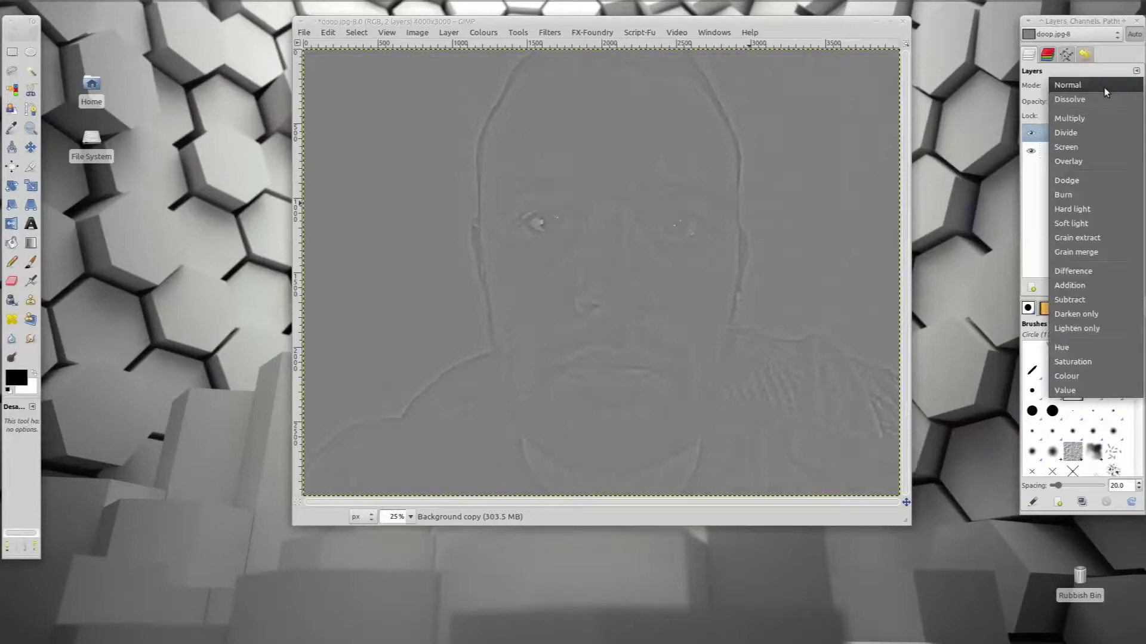
click(1092, 160)
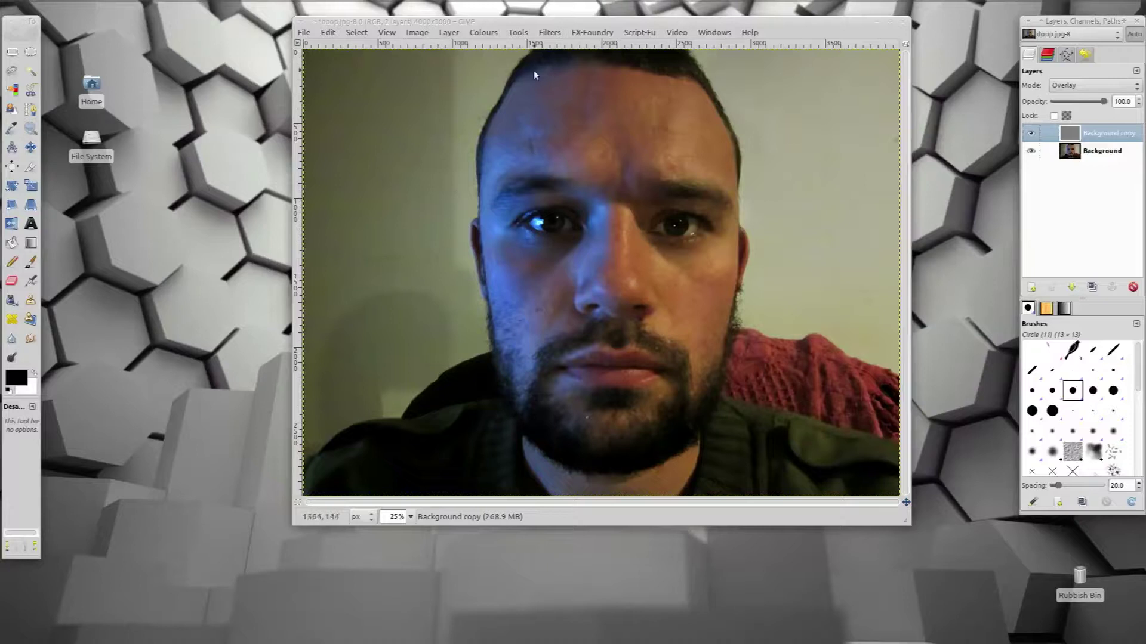
click(489, 32)
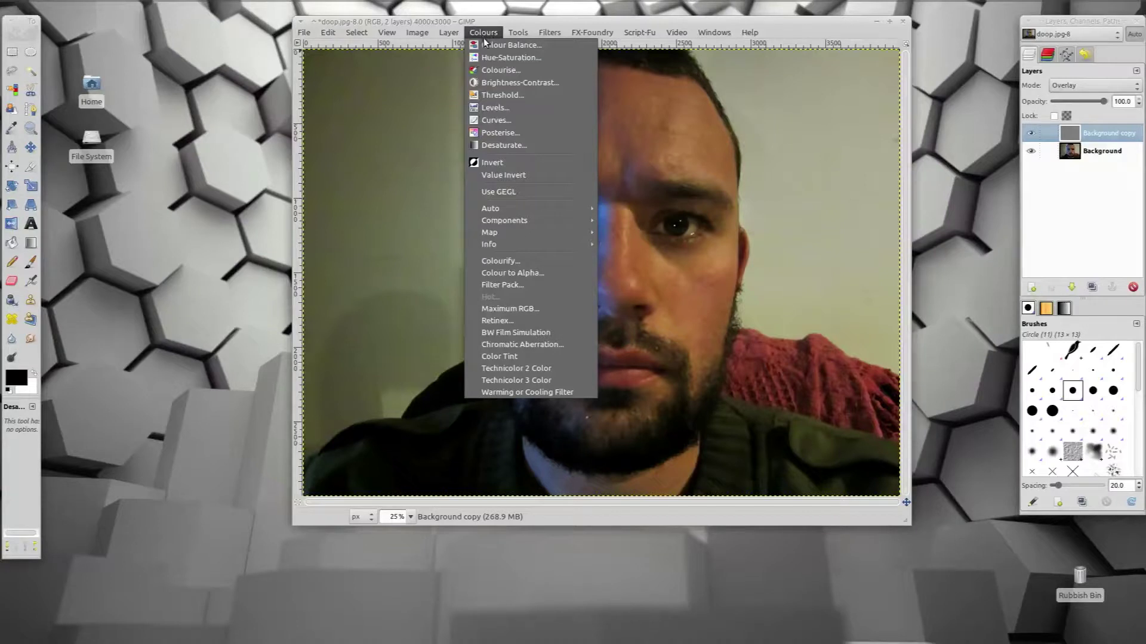
Step: Raise Brightness-Contrast contrast to 97 and convert it to Levels
click(507, 83)
drag(935, 293, 982, 296)
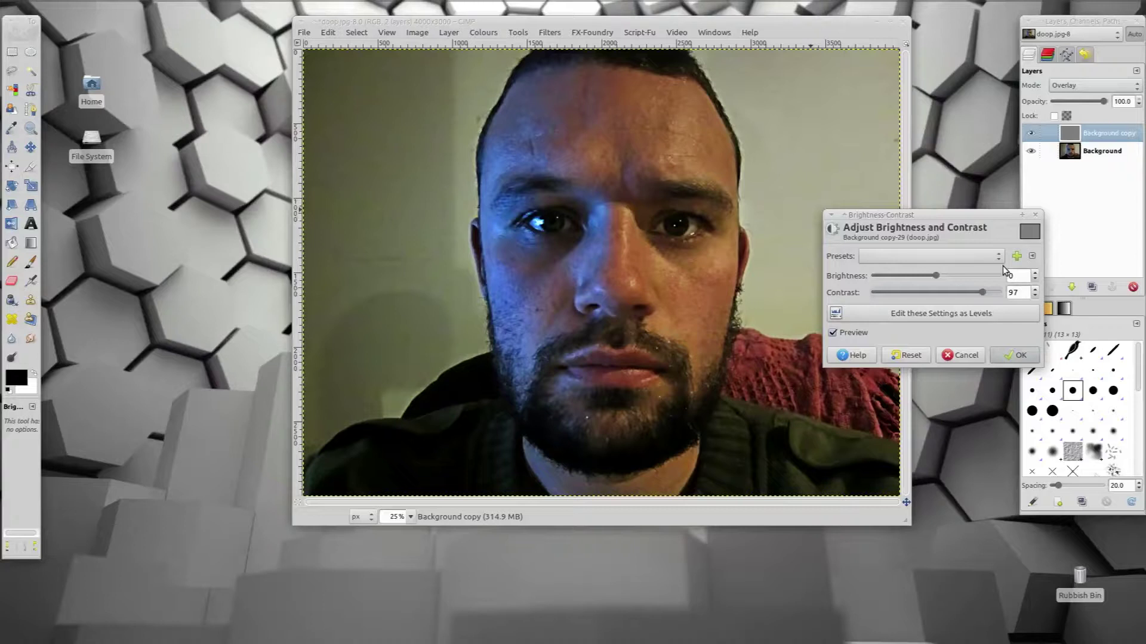
click(901, 314)
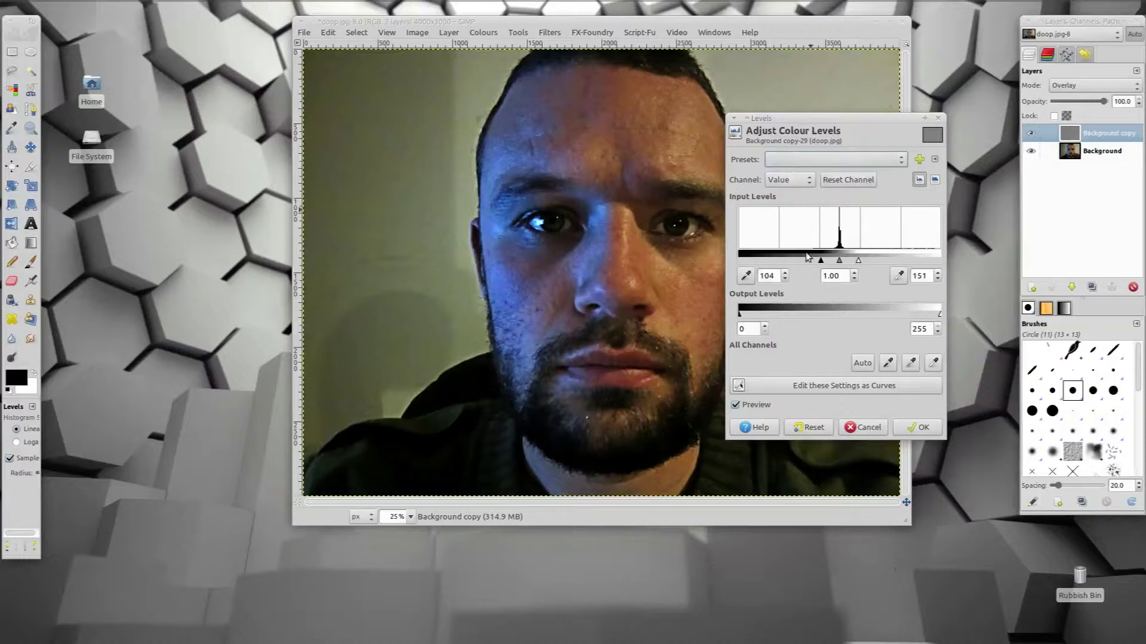
Step: Nudge the black input level, then steepen the curve by raising an upper point to full output
mouse_move(821, 264)
mouse_down()
mouse_move(857, 265)
mouse_move(827, 266)
mouse_up()
click(808, 386)
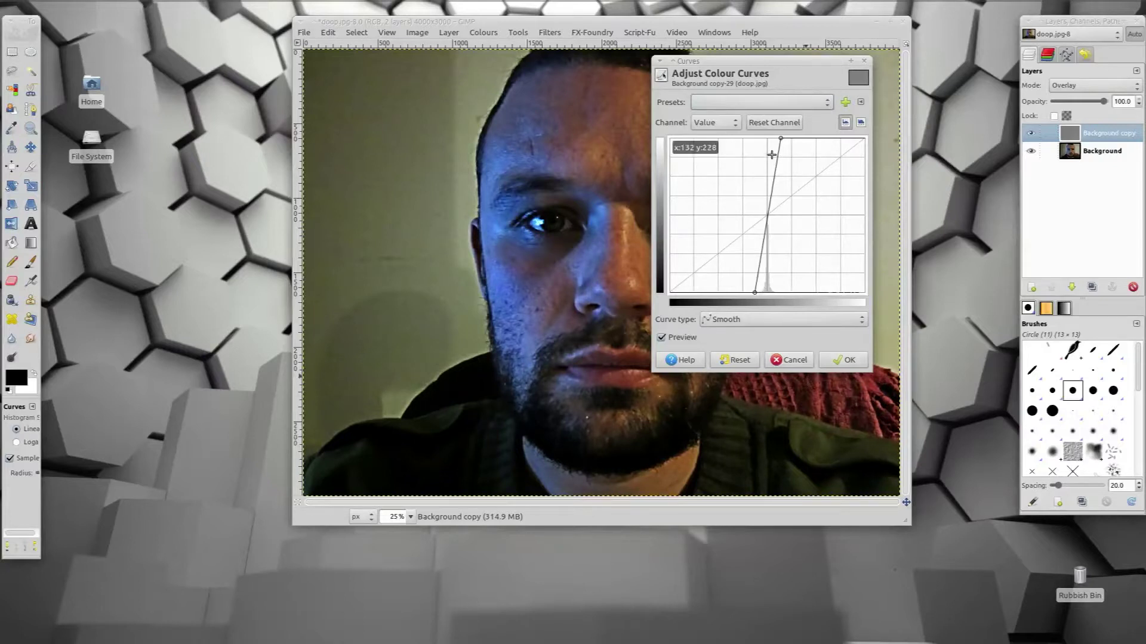
click(774, 160)
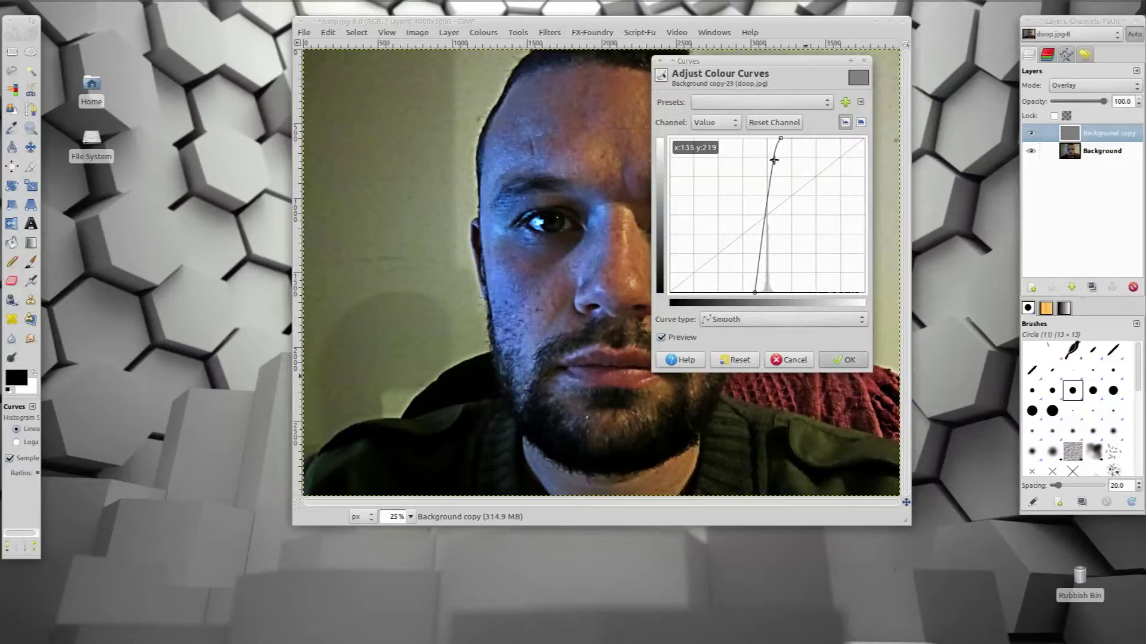
drag(774, 160, 781, 134)
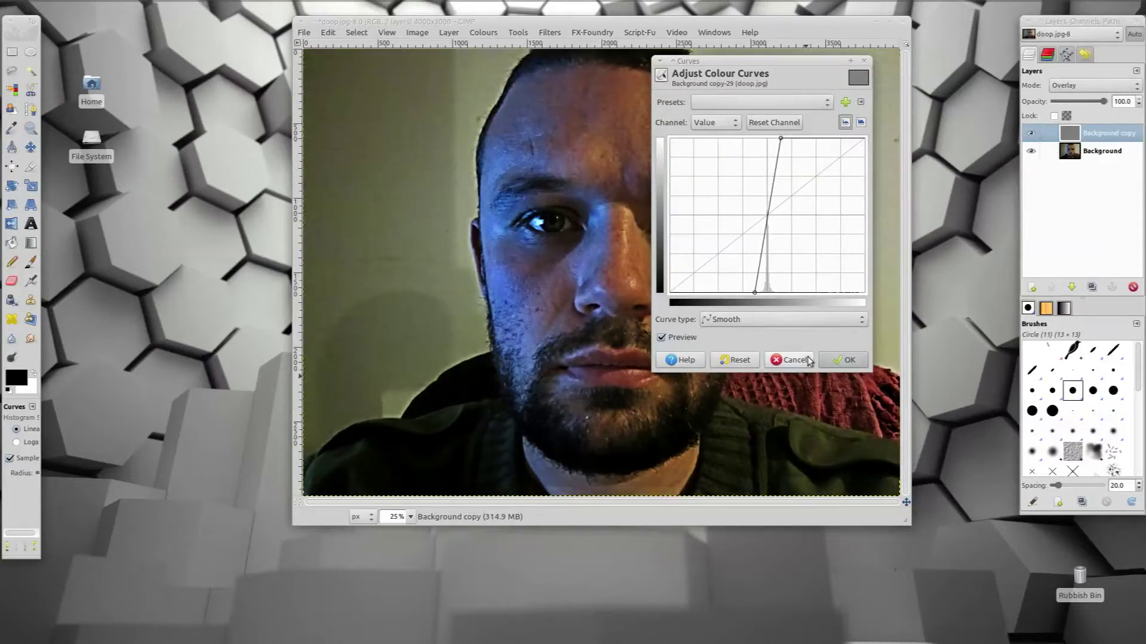
click(841, 362)
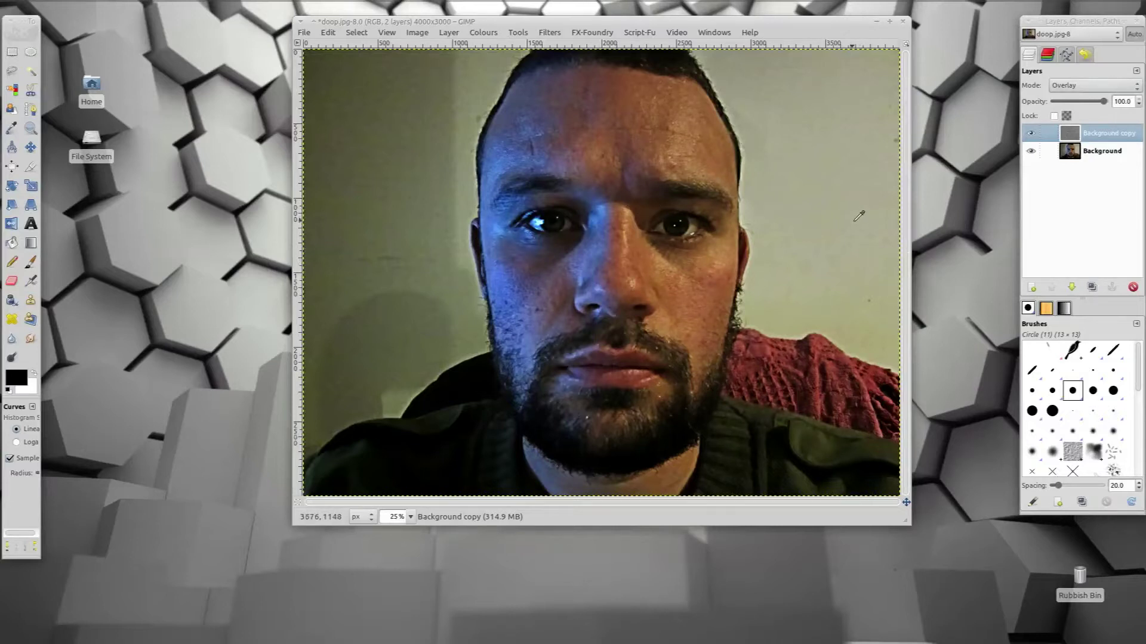
click(1090, 287)
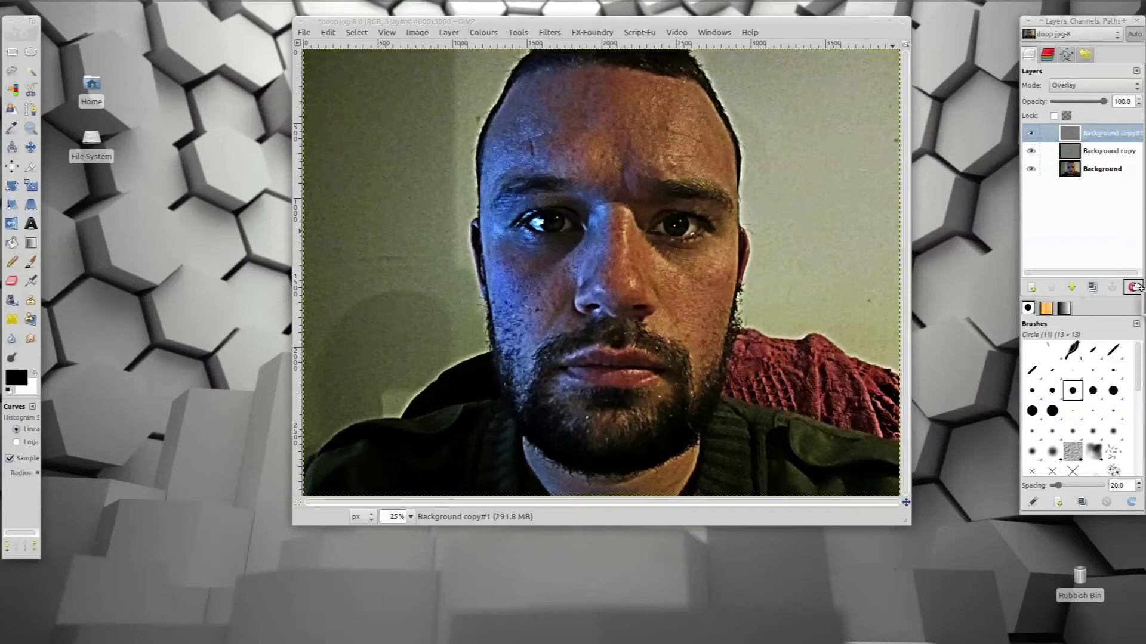
click(1133, 287)
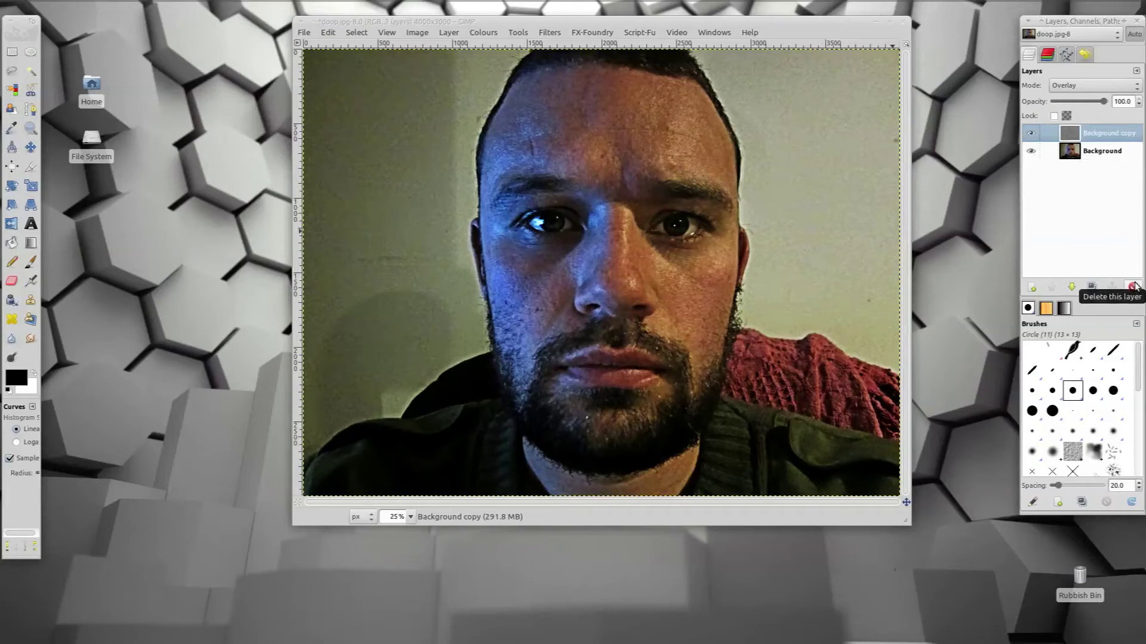